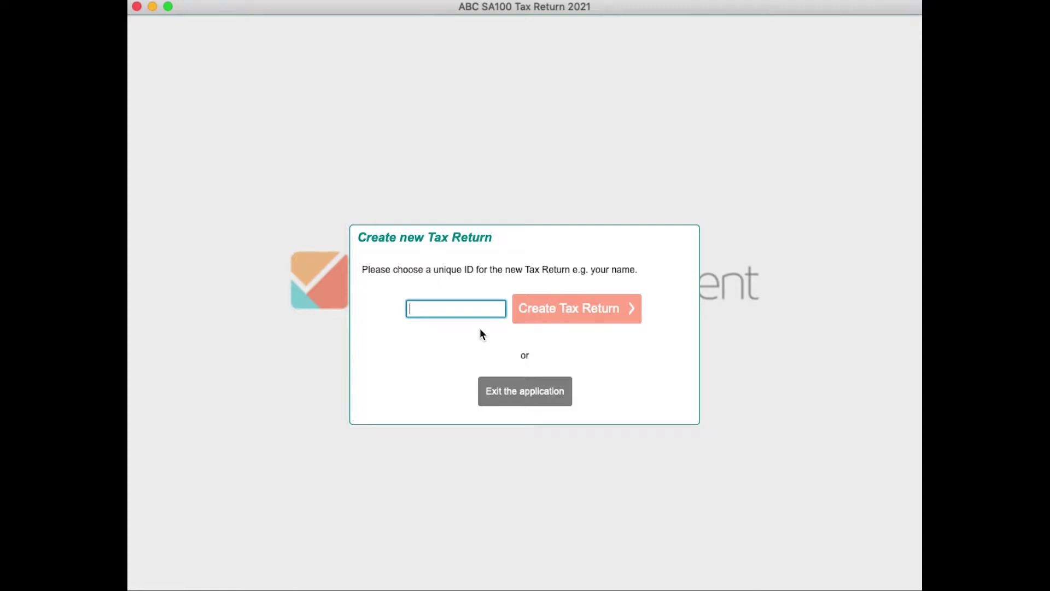
Create a new tax return with the taxpayer's name as its ID and start it empty
{"action": "type", "text": "Jane "}
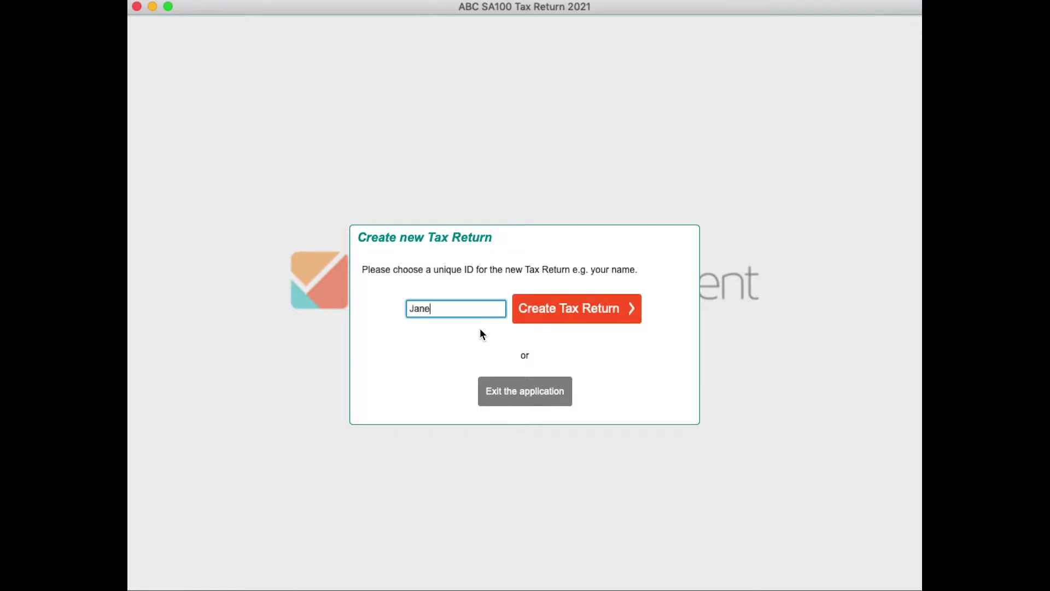
{"action": "type", "text": "Smith"}
{"action": "left_click", "coordinate": [554, 318]}
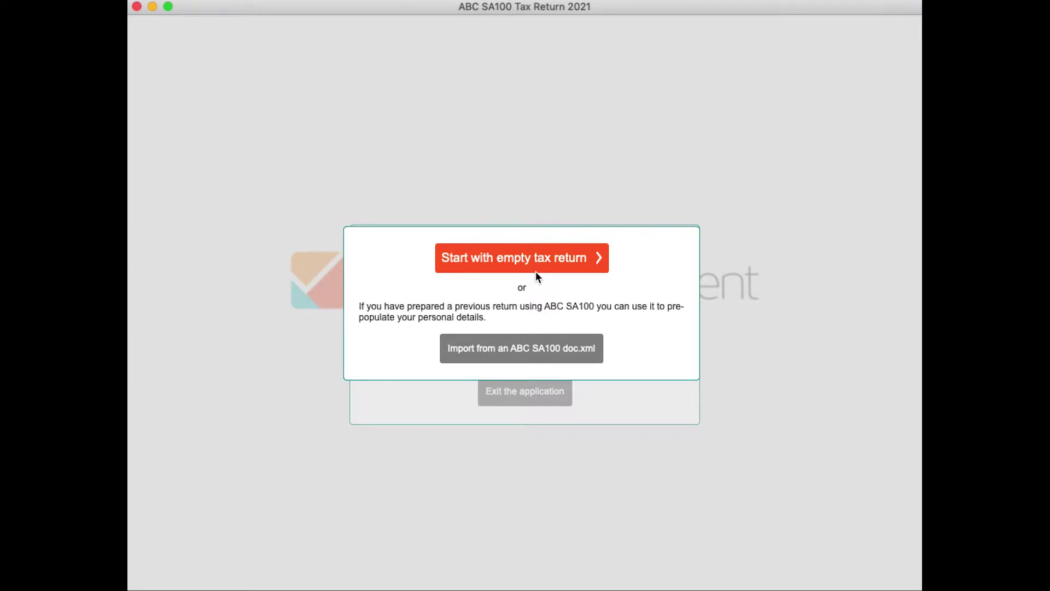
{"action": "left_click", "coordinate": [527, 257]}
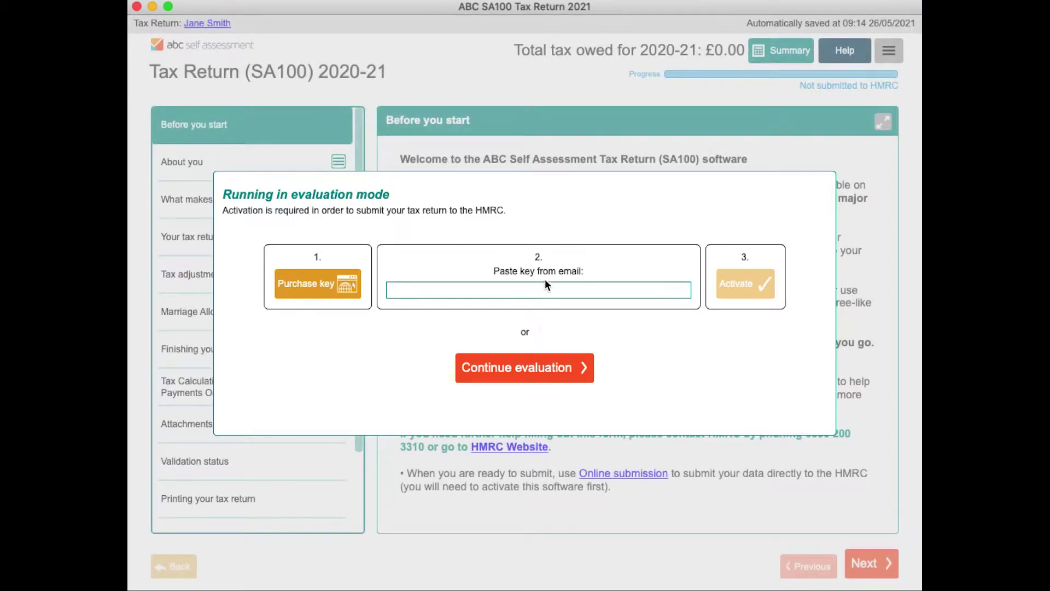
Continue in evaluation mode without activating the software
{"action": "left_click", "coordinate": [548, 364]}
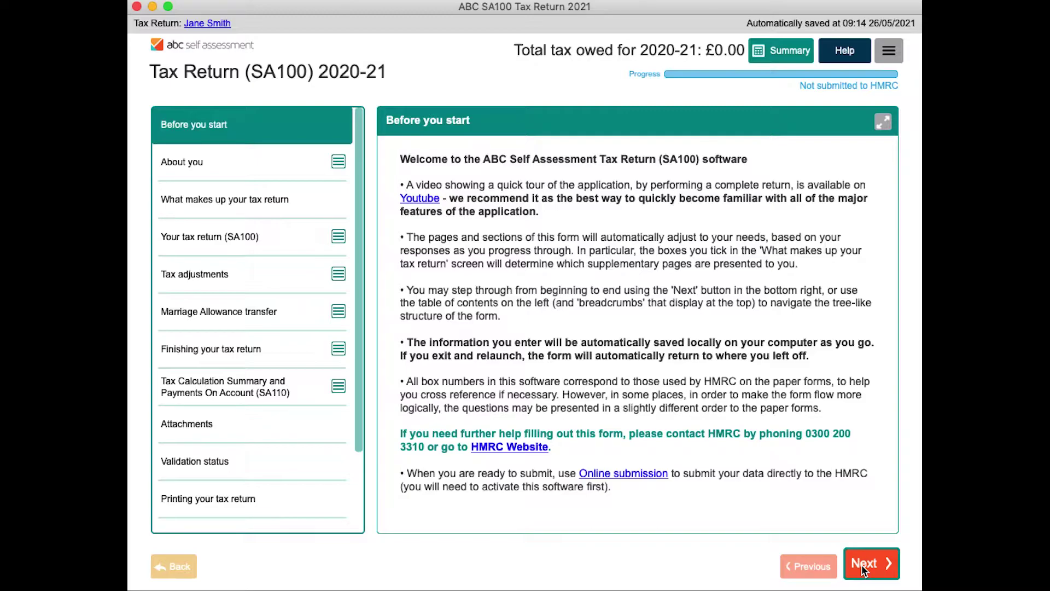
Enter the taxpayer's forename and surname, set status to Rest of UK or Non-resident, and continue past the UTR error
{"action": "left_click", "coordinate": [863, 568]}
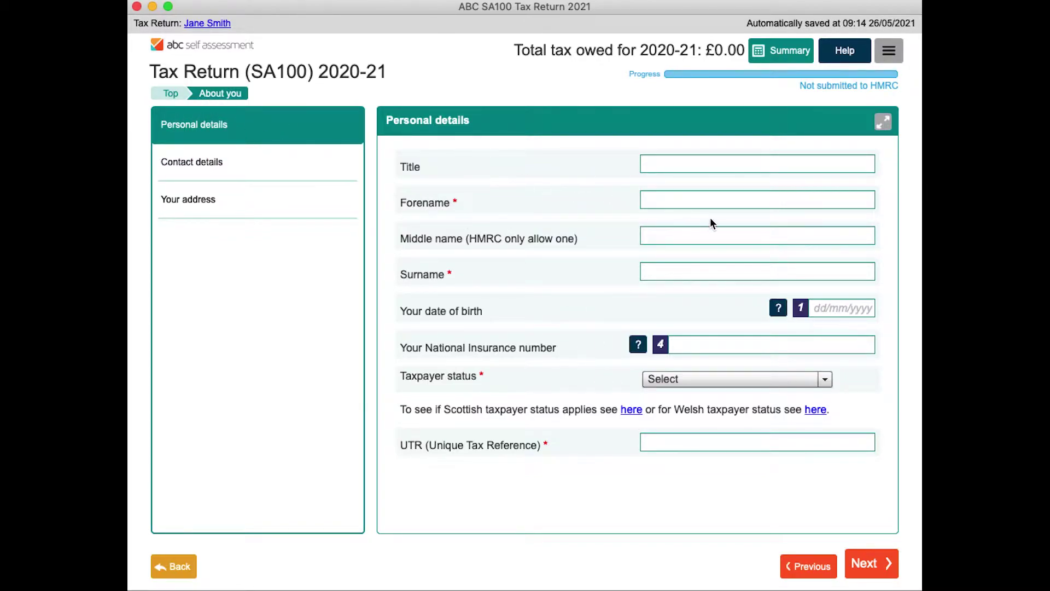
{"action": "left_click", "coordinate": [692, 200]}
{"action": "type", "text": "Jane"}
{"action": "key", "text": "Tab"}
{"action": "type", "text": "Smith"}
{"action": "key", "text": "Tab"}
{"action": "key", "text": "Tab"}
{"action": "key", "text": "Tab"}
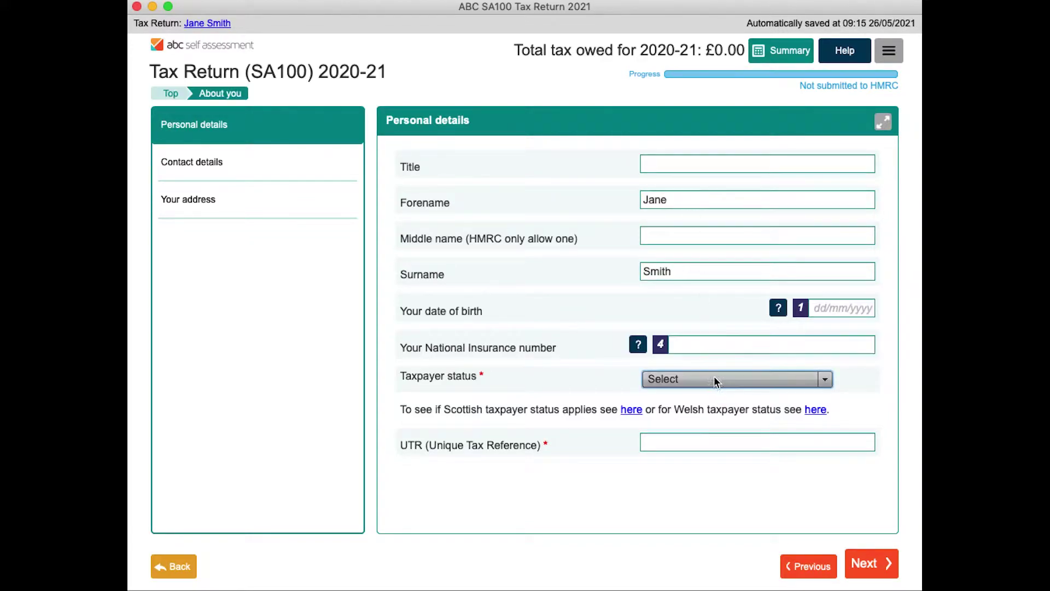
{"action": "left_click", "coordinate": [715, 377]}
{"action": "left_click", "coordinate": [704, 433]}
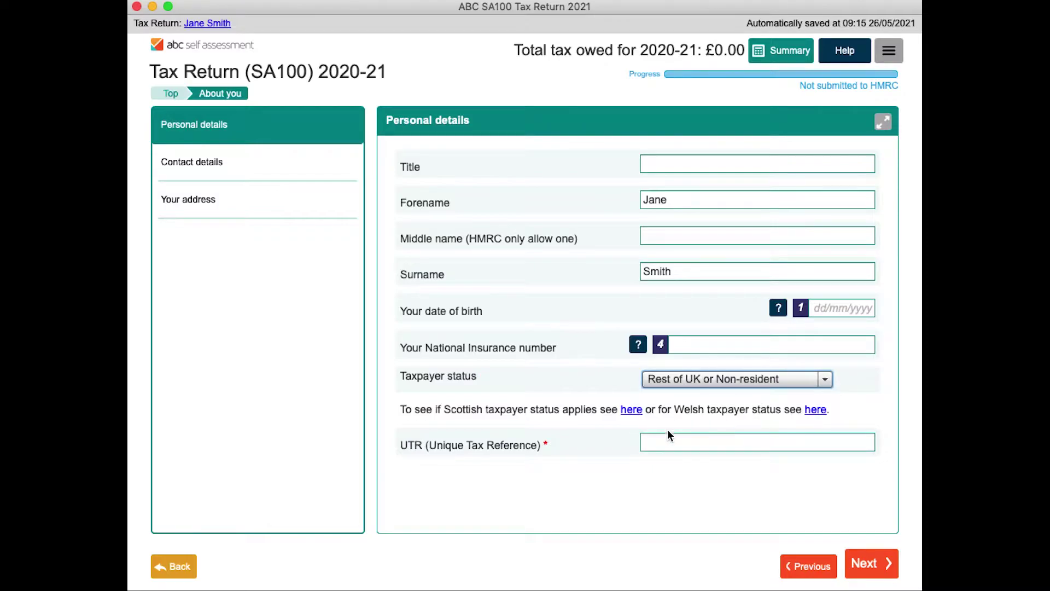
{"action": "left_click", "coordinate": [872, 568]}
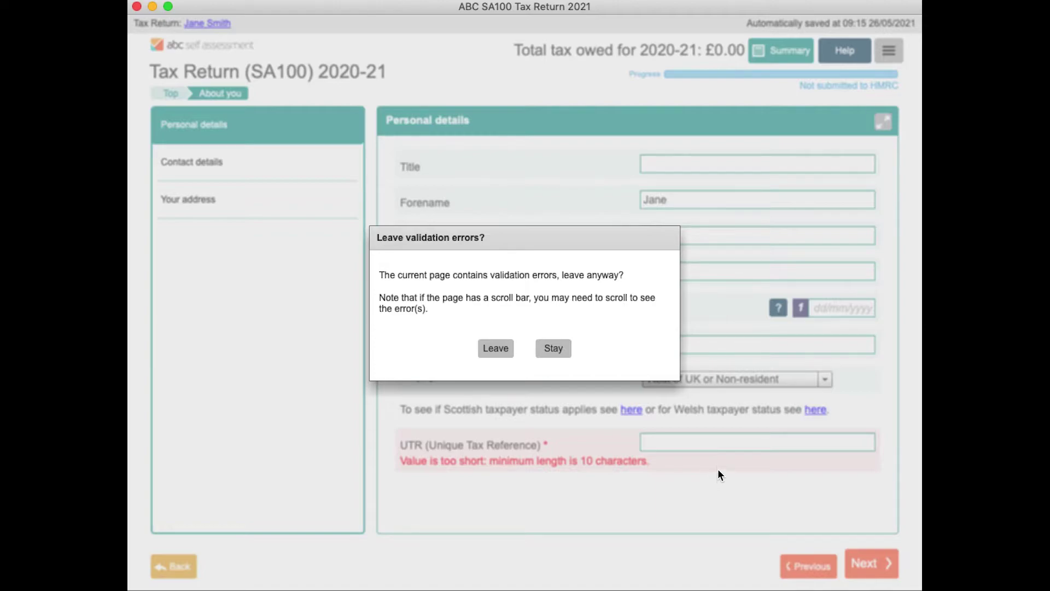
{"action": "left_click", "coordinate": [496, 348]}
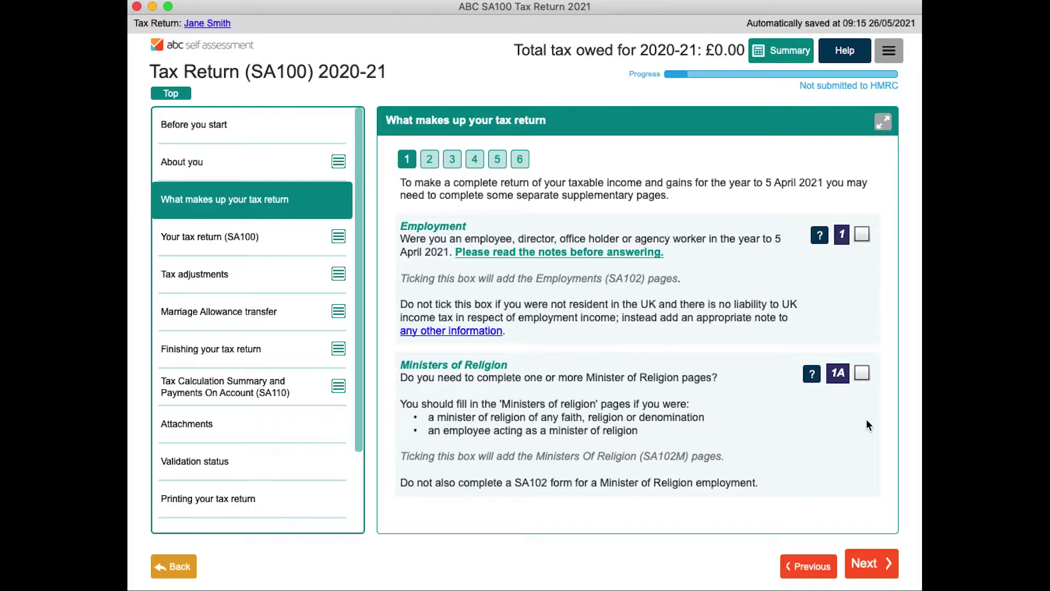
Tick UK property in the return-contents questions, adding the SA105 pages, and finish the questions
{"action": "left_click", "coordinate": [874, 562]}
{"action": "left_click", "coordinate": [874, 562]}
{"action": "left_click", "coordinate": [874, 563]}
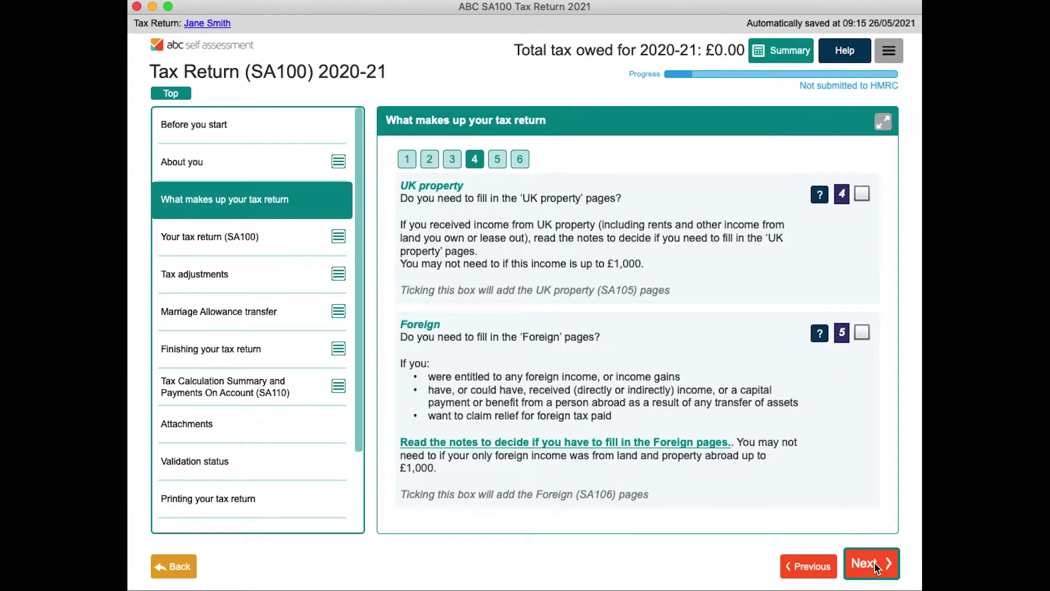
{"action": "left_click", "coordinate": [863, 197]}
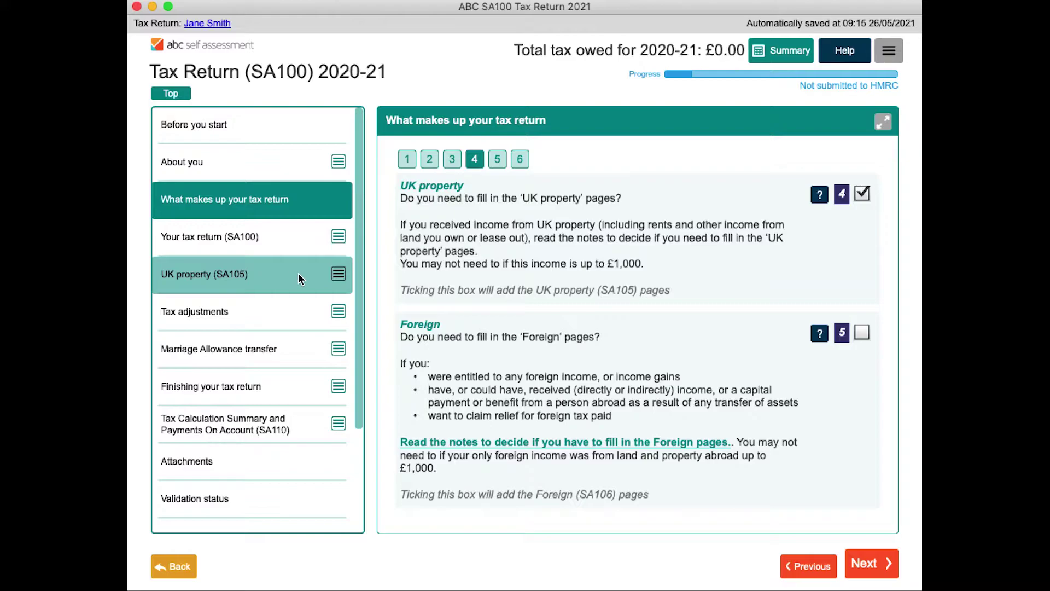
{"action": "left_click", "coordinate": [863, 559]}
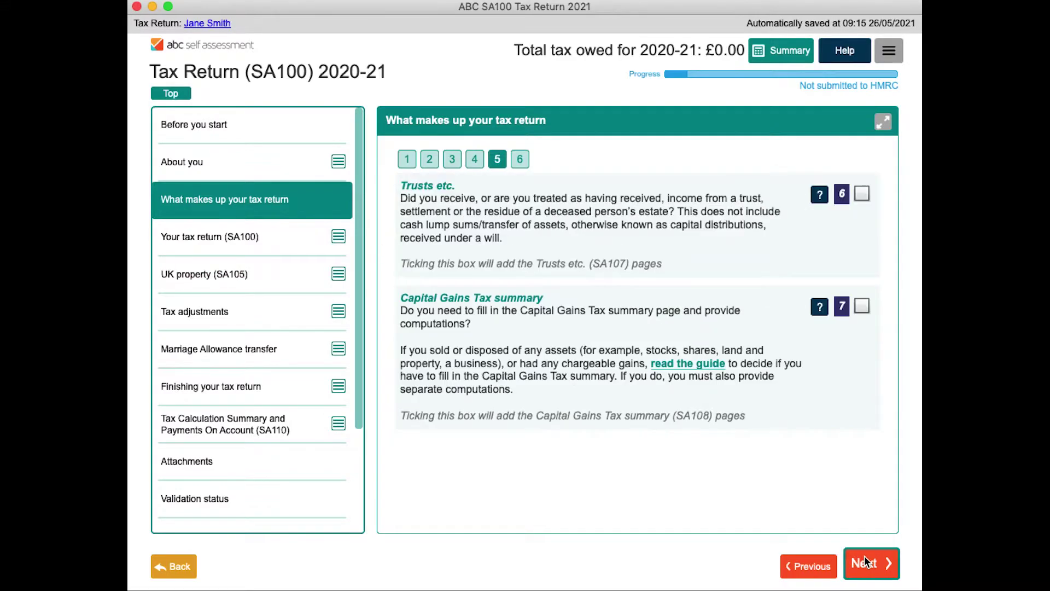
{"action": "left_click", "coordinate": [864, 561]}
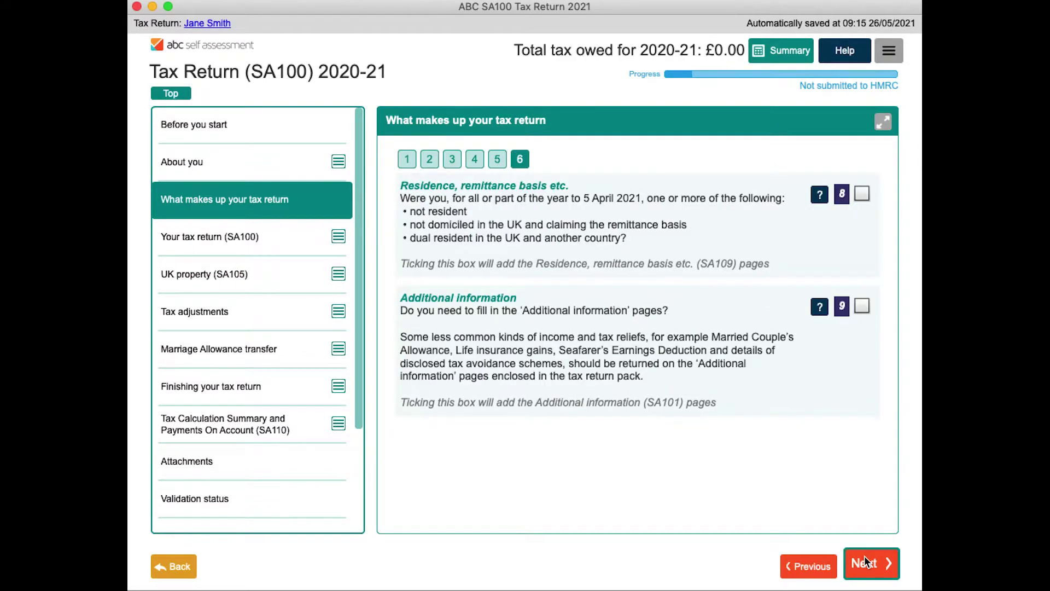
{"action": "left_click", "coordinate": [865, 561]}
Enter £200 of taxed UK interest in box 1
{"action": "left_click", "coordinate": [865, 560]}
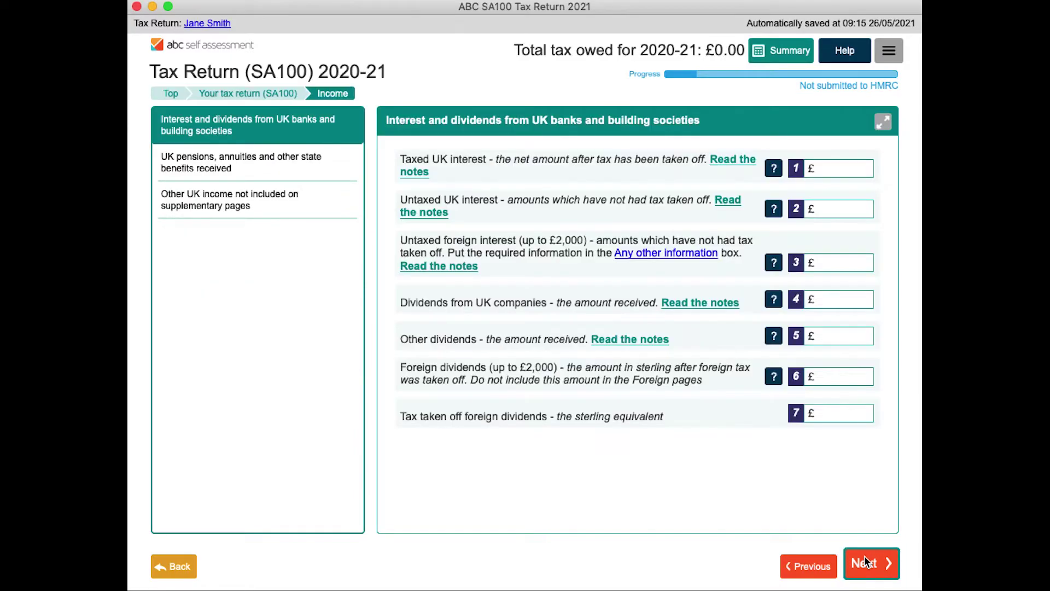
{"action": "left_click", "coordinate": [844, 169]}
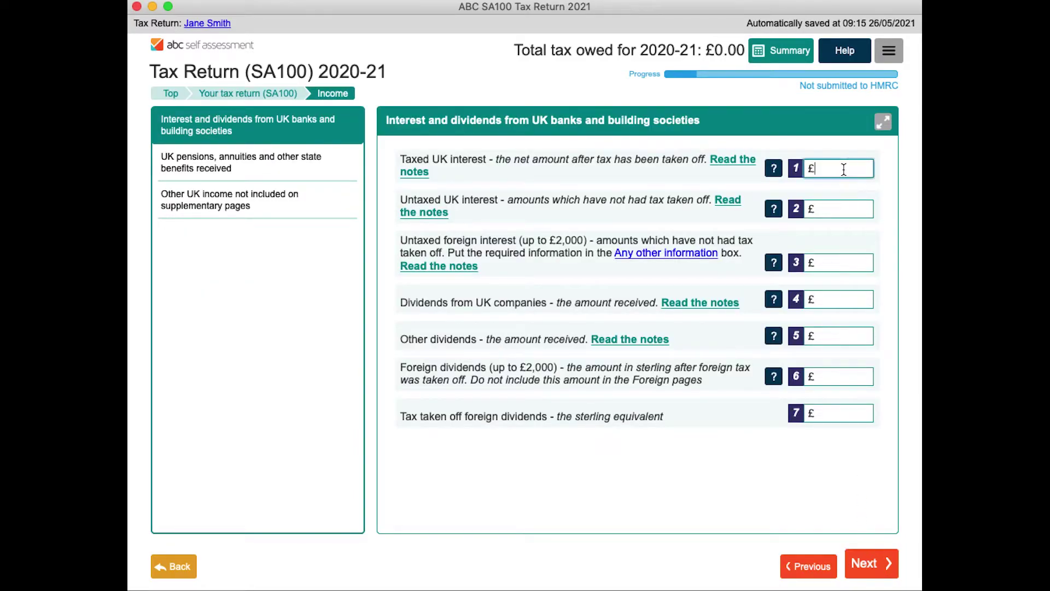
{"action": "type", "text": "200"}
{"action": "key", "text": "Tab"}
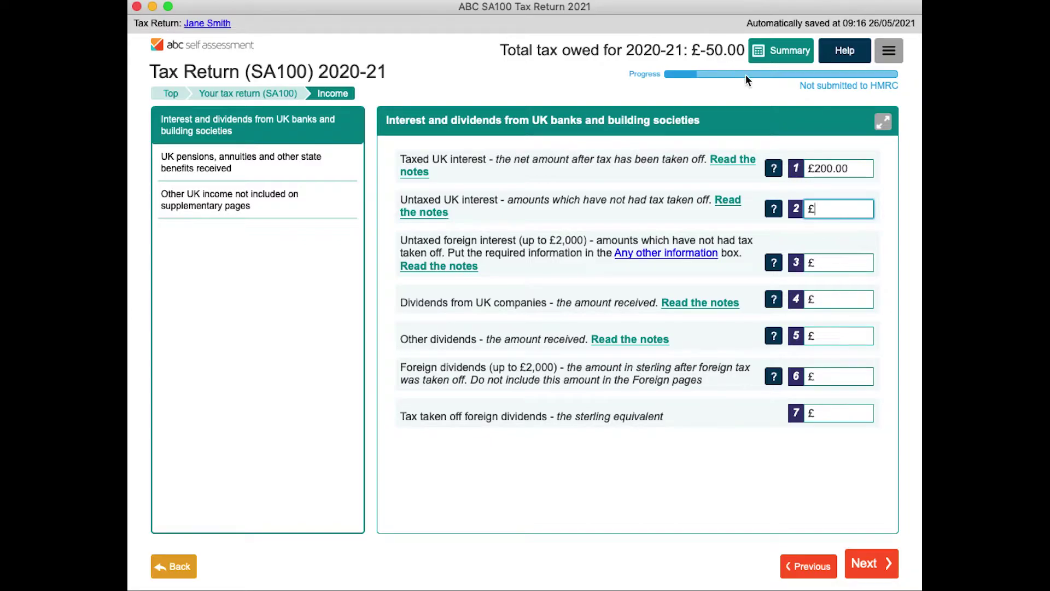
Read the help notes on untaxed UK interest for box 2
{"action": "left_click", "coordinate": [773, 211]}
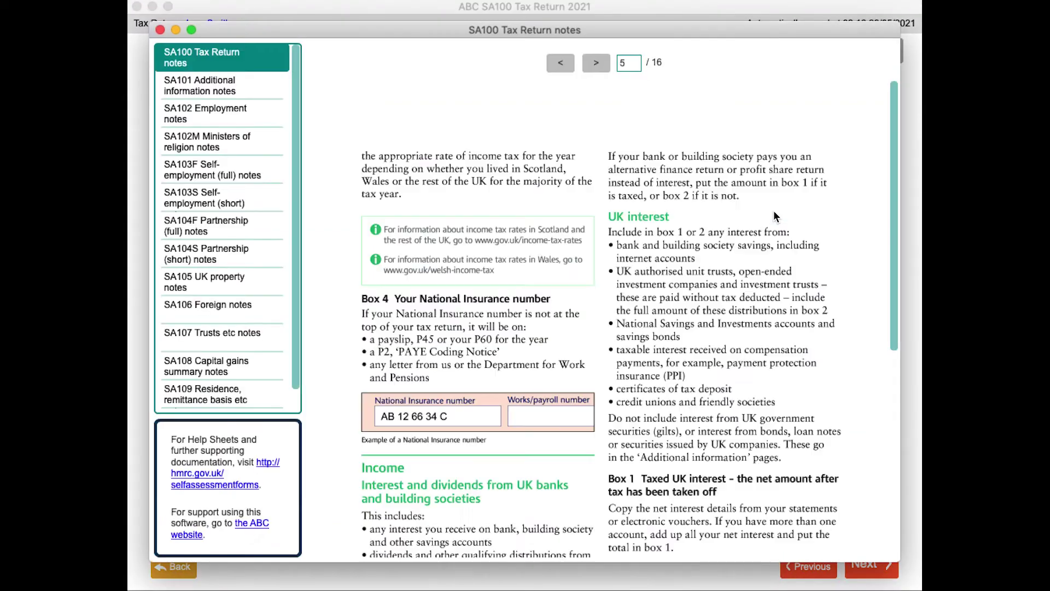
{"action": "scroll", "coordinate": [657, 296], "scroll_direction": "down", "scroll_amount": 5}
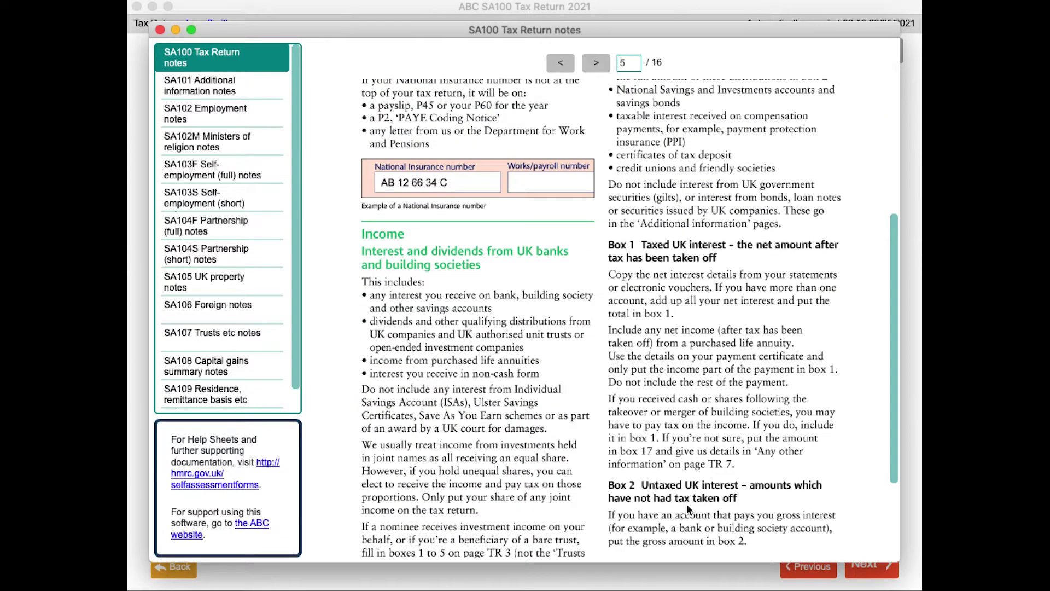
{"action": "left_click", "coordinate": [161, 34]}
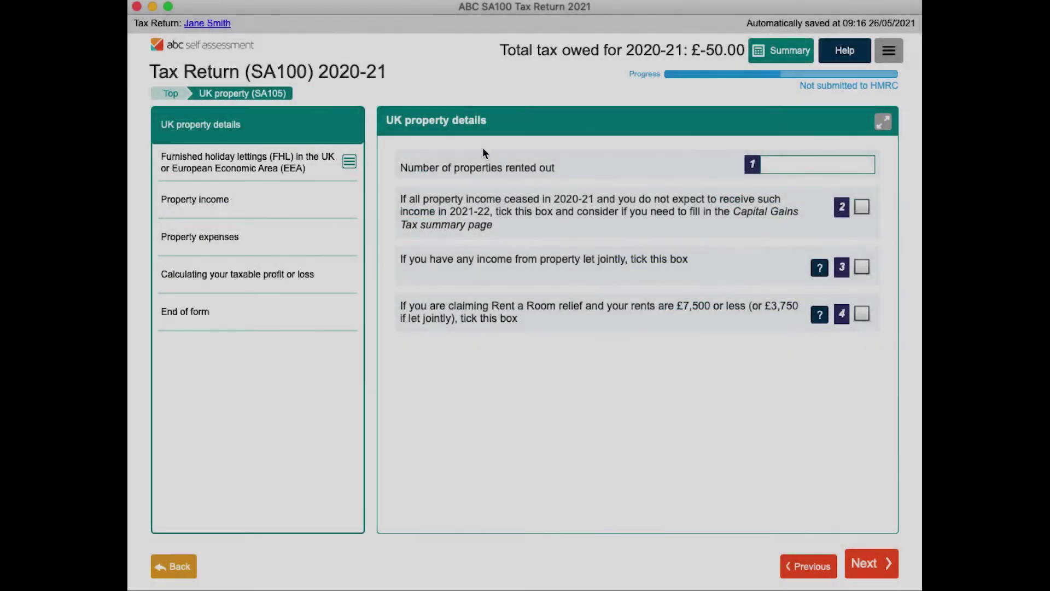
Enter 16000 as total rents in box 20 on the Property income page
{"action": "left_click", "coordinate": [776, 167]}
{"action": "left_click", "coordinate": [872, 547]}
{"action": "left_click", "coordinate": [871, 547]}
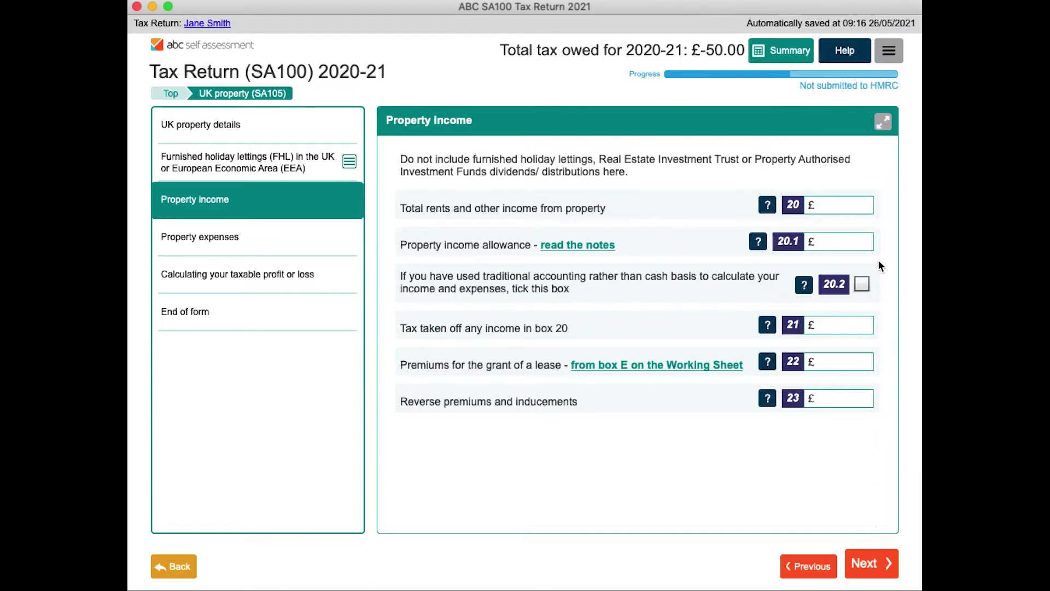
{"action": "left_click", "coordinate": [833, 207]}
{"action": "type", "text": "16000"}
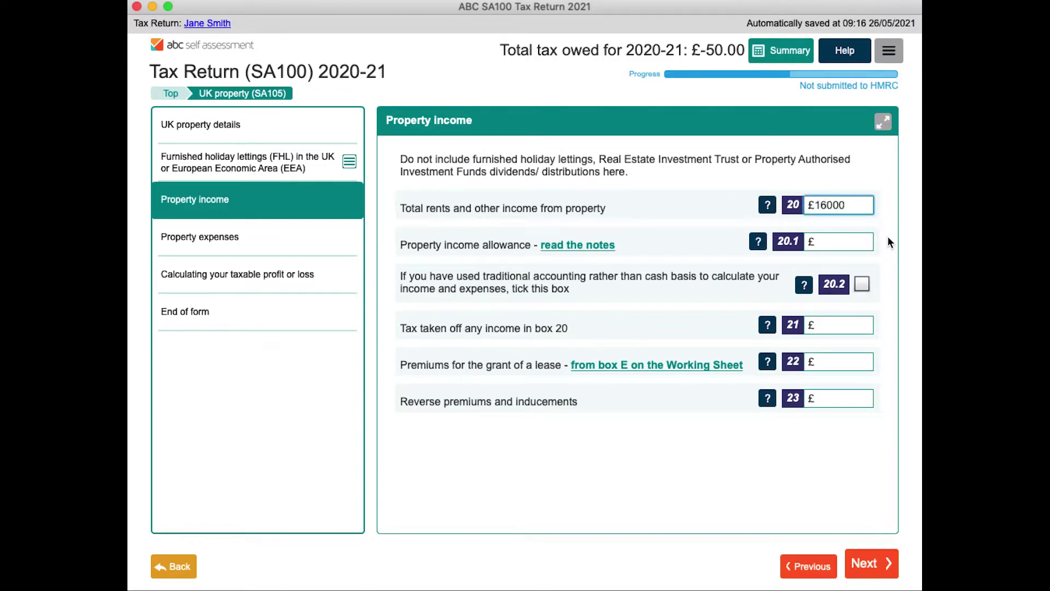
{"action": "key", "text": "Tab"}
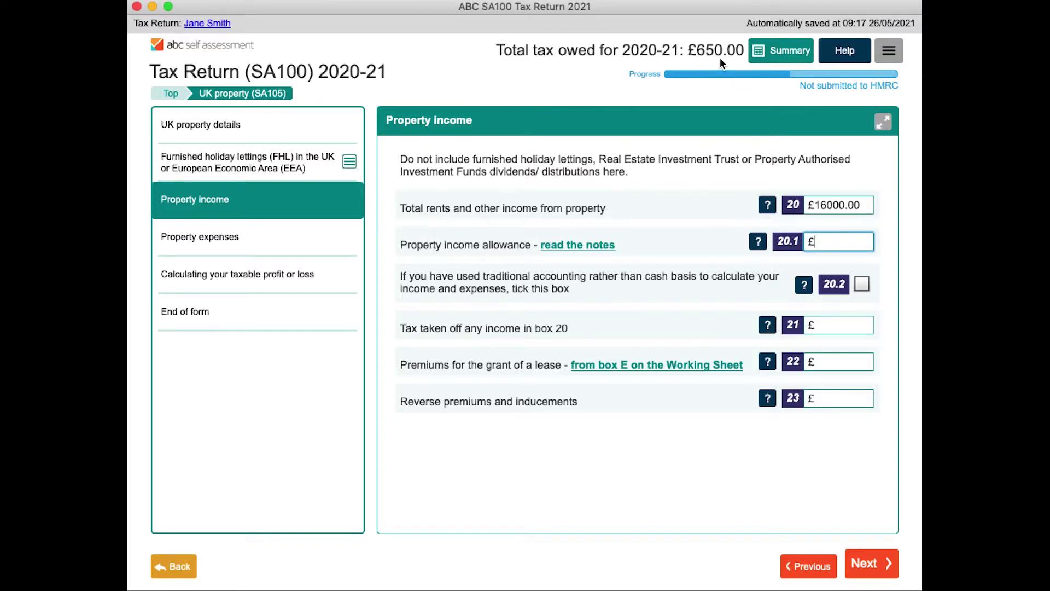
Check the tax calculation summary, then move on to the Validation status page
{"action": "left_click", "coordinate": [779, 57]}
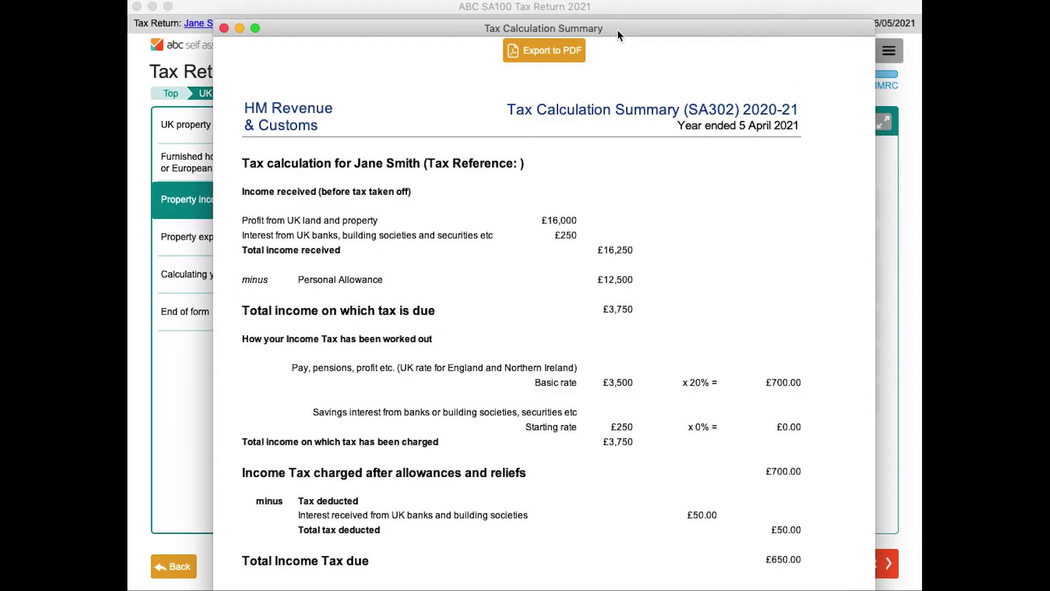
{"action": "left_click", "coordinate": [224, 28]}
{"action": "left_click", "coordinate": [880, 565]}
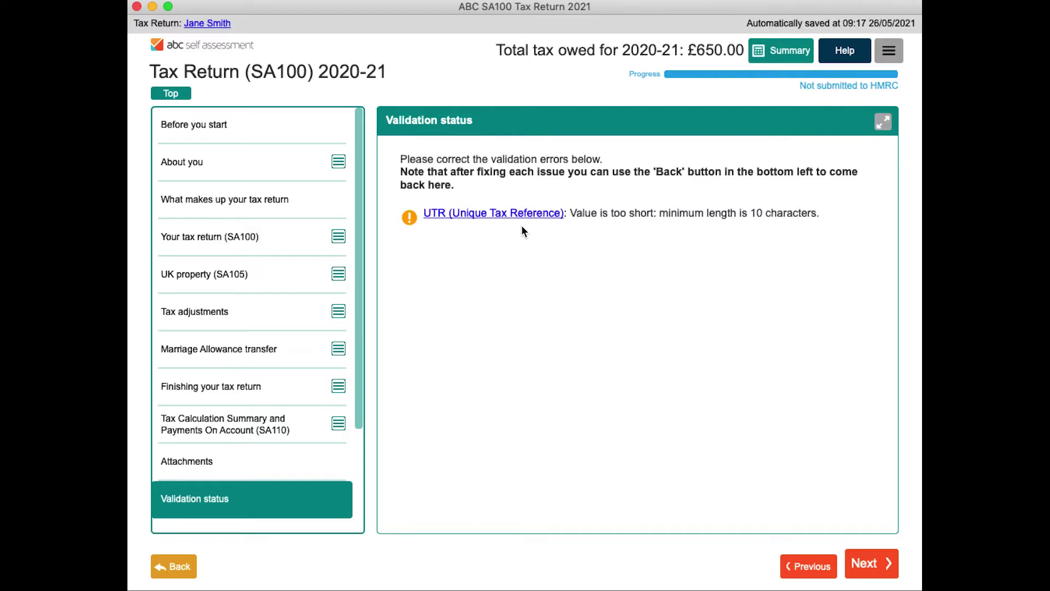
Fill in the taxpayer's UTR from the validation error link and return to Validation status
{"action": "left_click", "coordinate": [513, 213]}
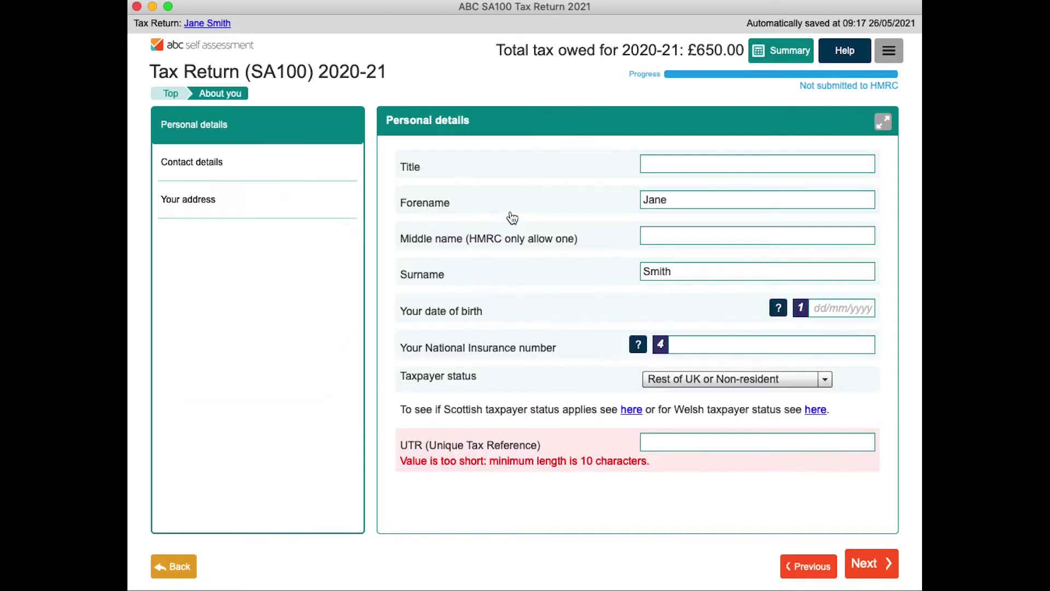
{"action": "left_click", "coordinate": [670, 442]}
{"action": "type", "text": "1012345"}
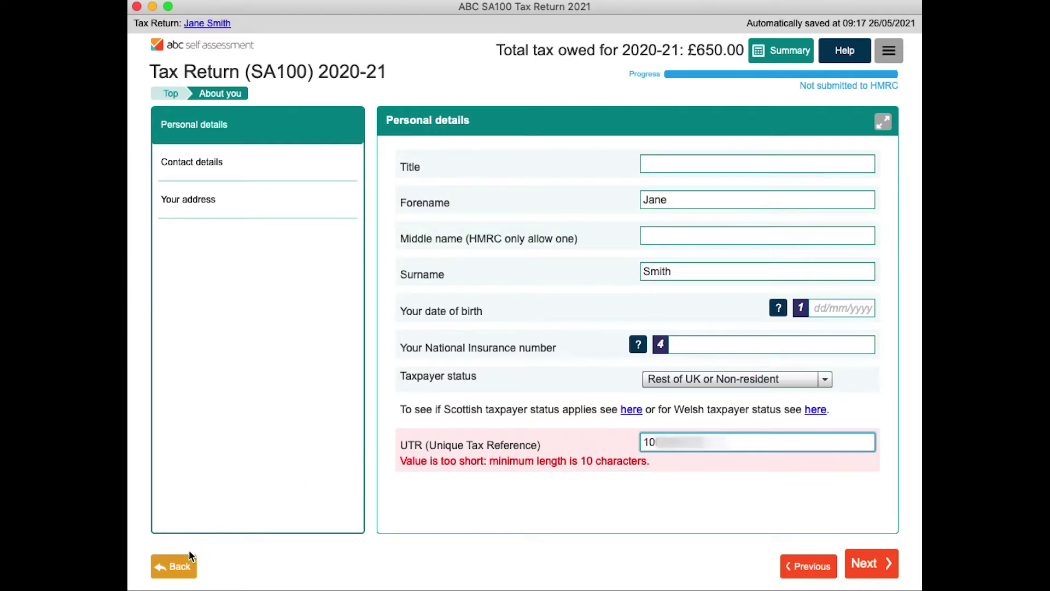
{"action": "left_click", "coordinate": [187, 569]}
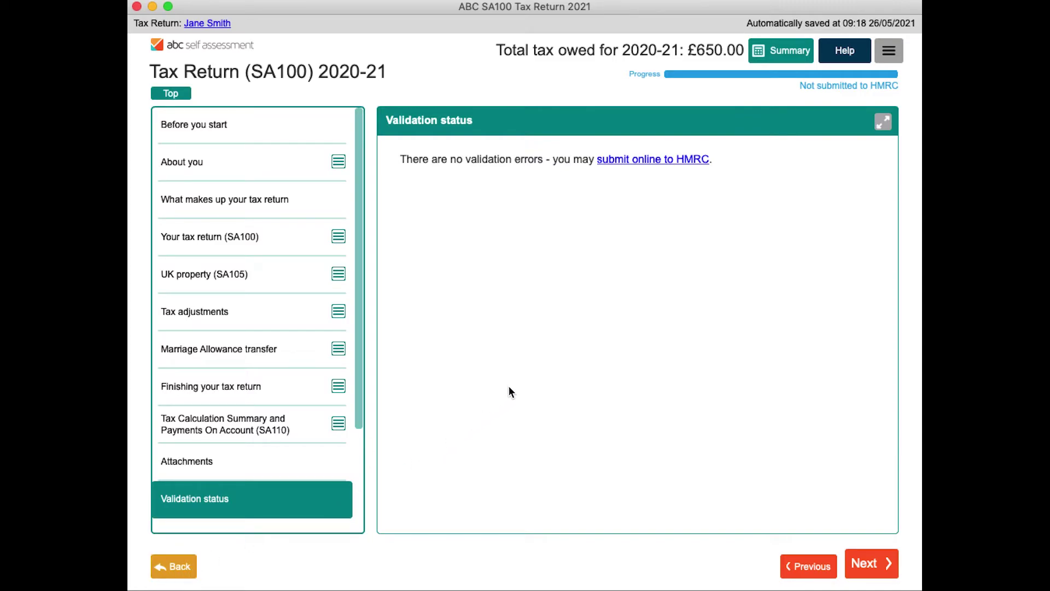
Start the online submission to HMRC and choose to purchase a licence key
{"action": "left_click", "coordinate": [636, 162]}
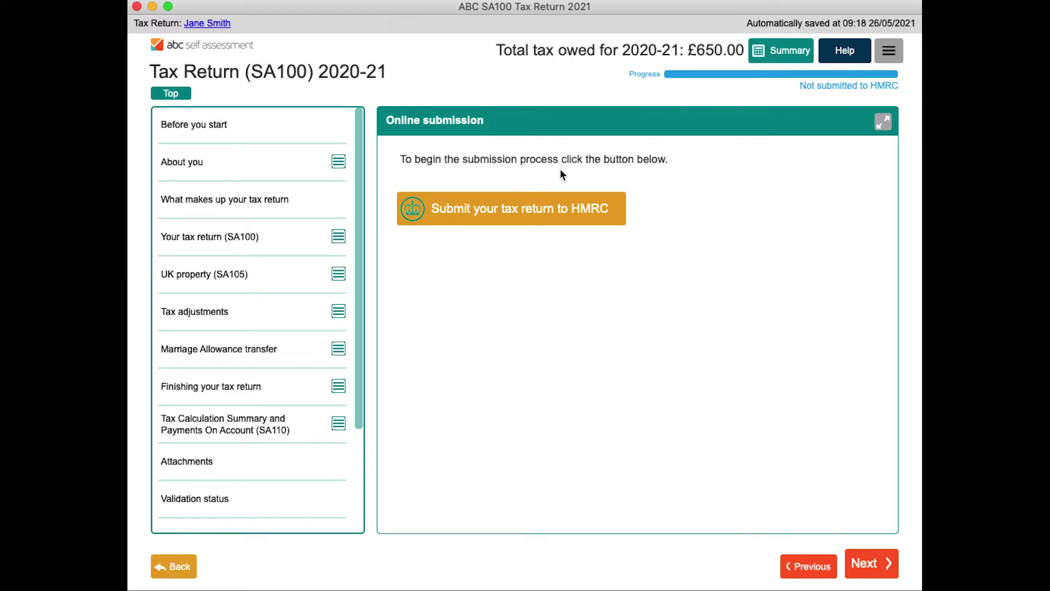
{"action": "left_click", "coordinate": [507, 216]}
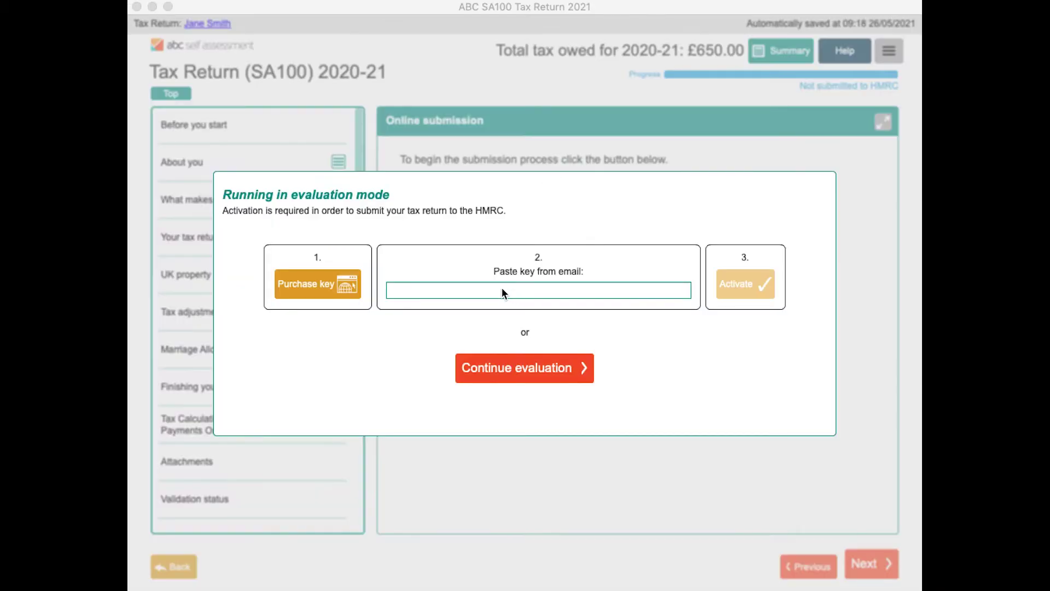
{"action": "left_click", "coordinate": [320, 284]}
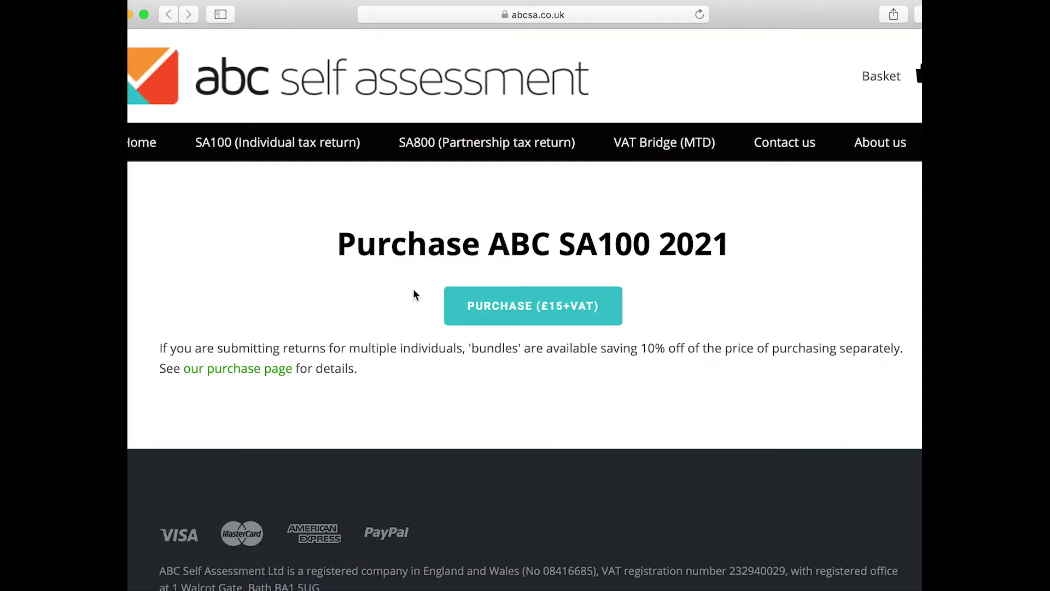
Add the SA100 2021 licence to the basket, check out, and enter the card number
{"action": "left_click", "coordinate": [513, 307]}
{"action": "scroll", "coordinate": [513, 309], "scroll_direction": "down", "scroll_amount": 3}
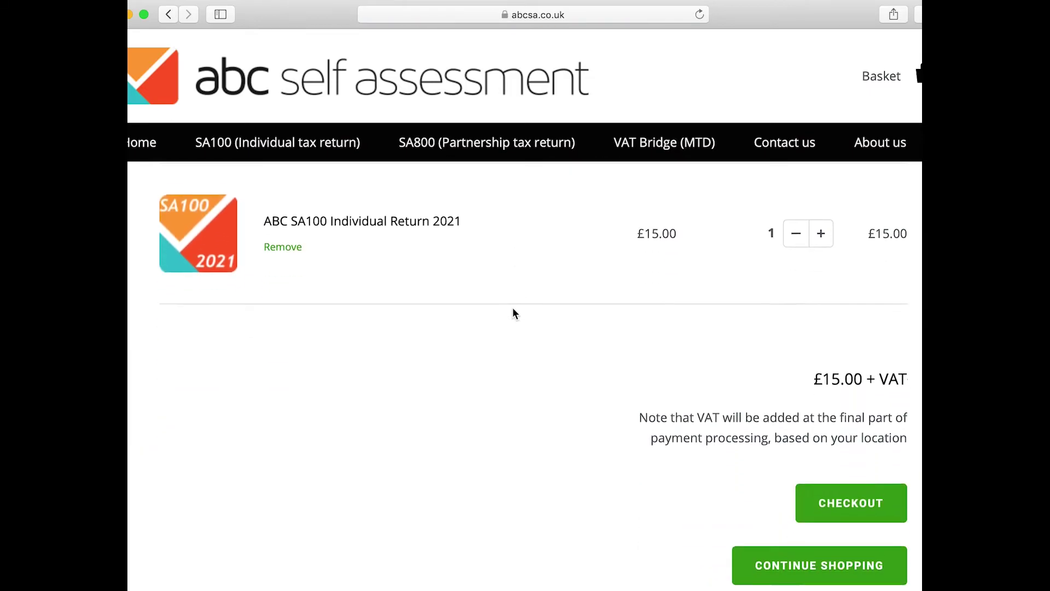
{"action": "left_click", "coordinate": [834, 481]}
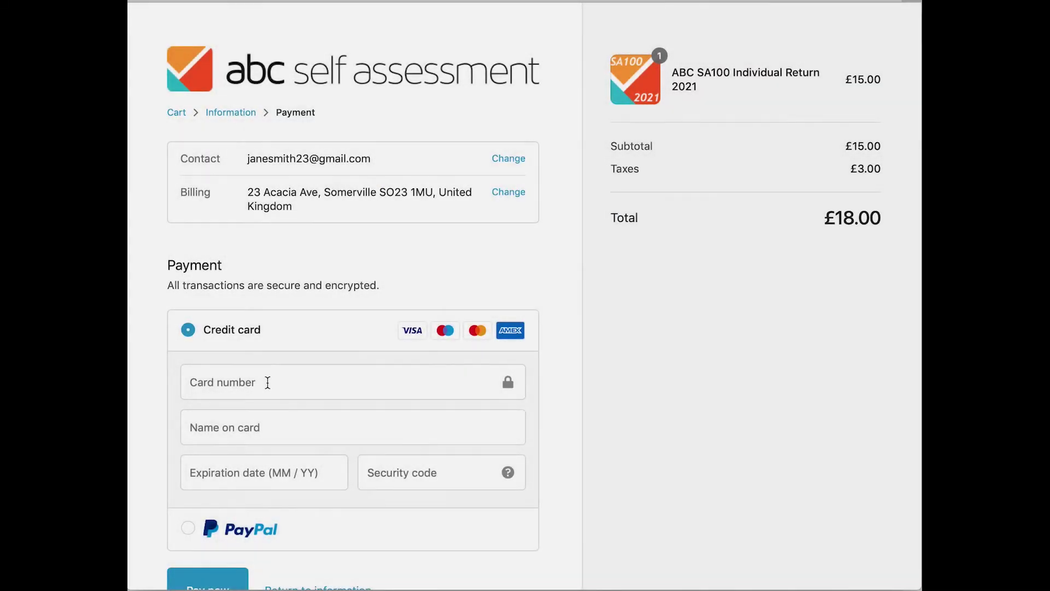
{"action": "left_click", "coordinate": [267, 379]}
{"action": "scroll", "coordinate": [268, 381], "scroll_direction": "down", "scroll_amount": 1}
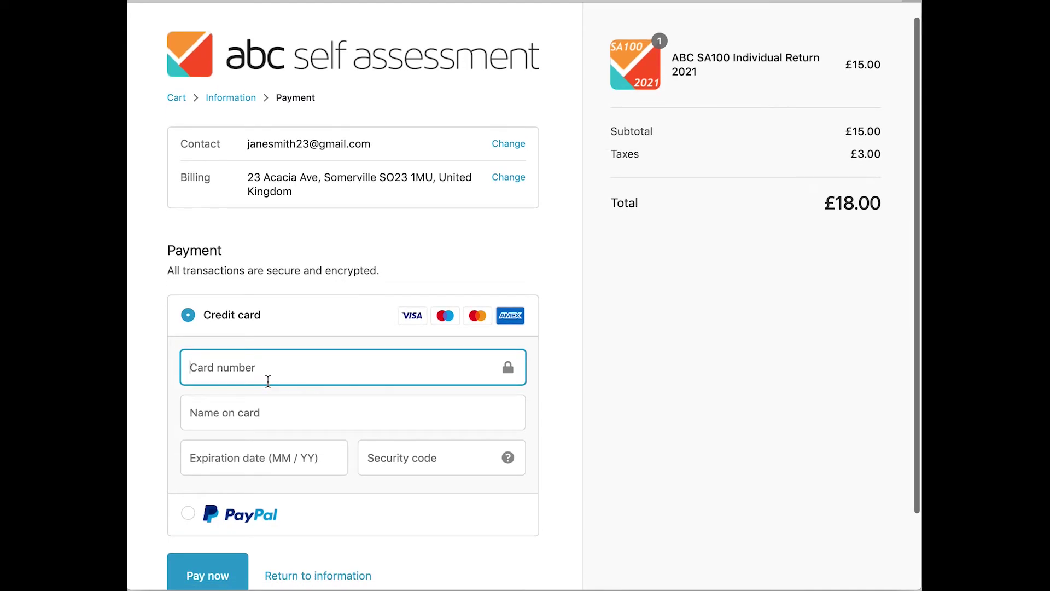
{"action": "type", "text": "42424242"}
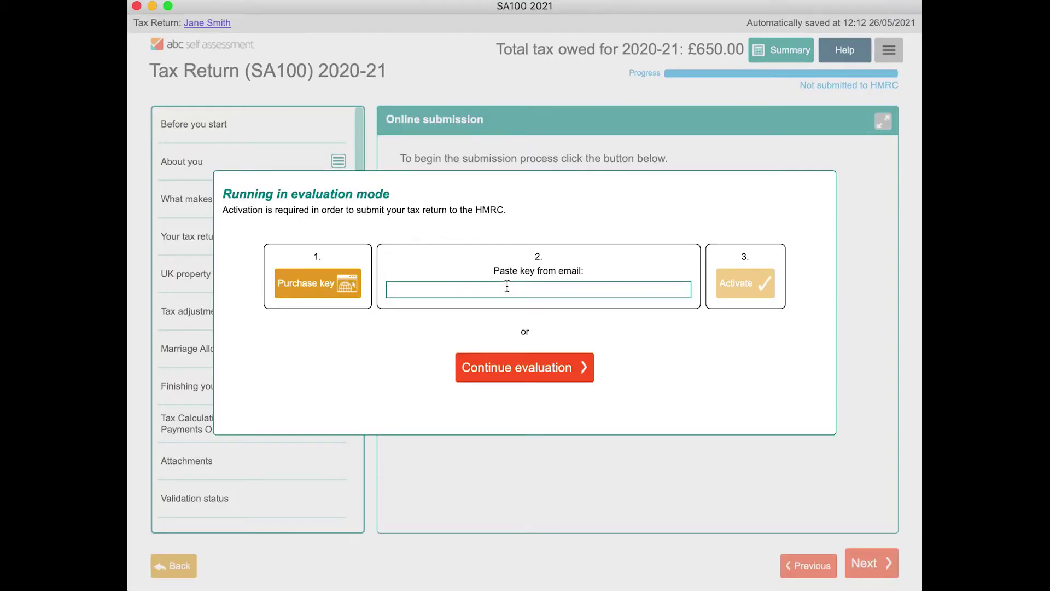
Paste the purchased licence key, activate the software, and reopen the online submission dialog
{"action": "left_click", "coordinate": [506, 285]}
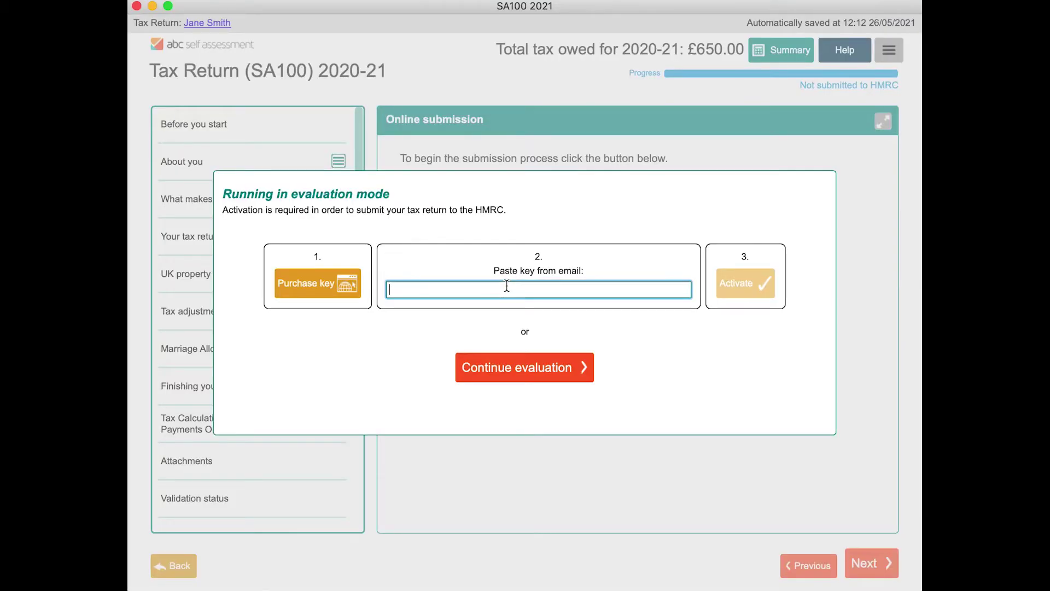
{"action": "key", "text": "super+v"}
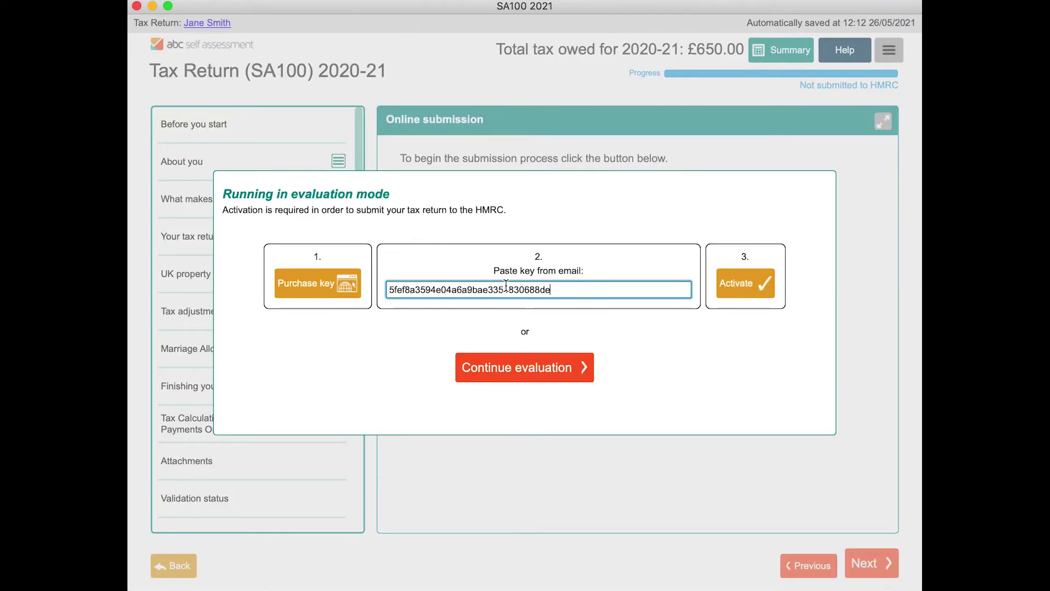
{"action": "left_click", "coordinate": [751, 286]}
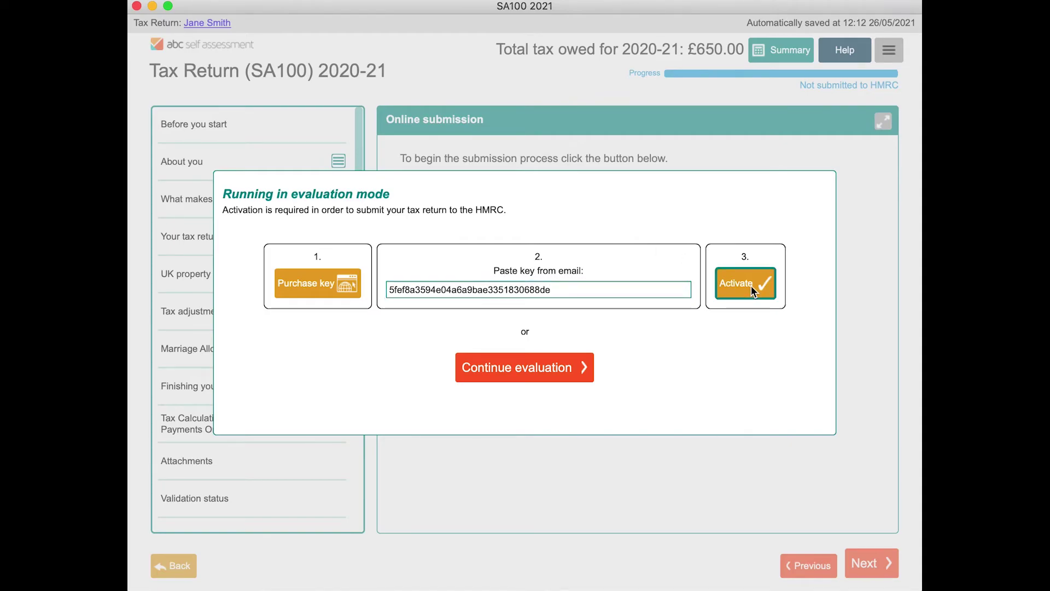
{"action": "left_click", "coordinate": [535, 363]}
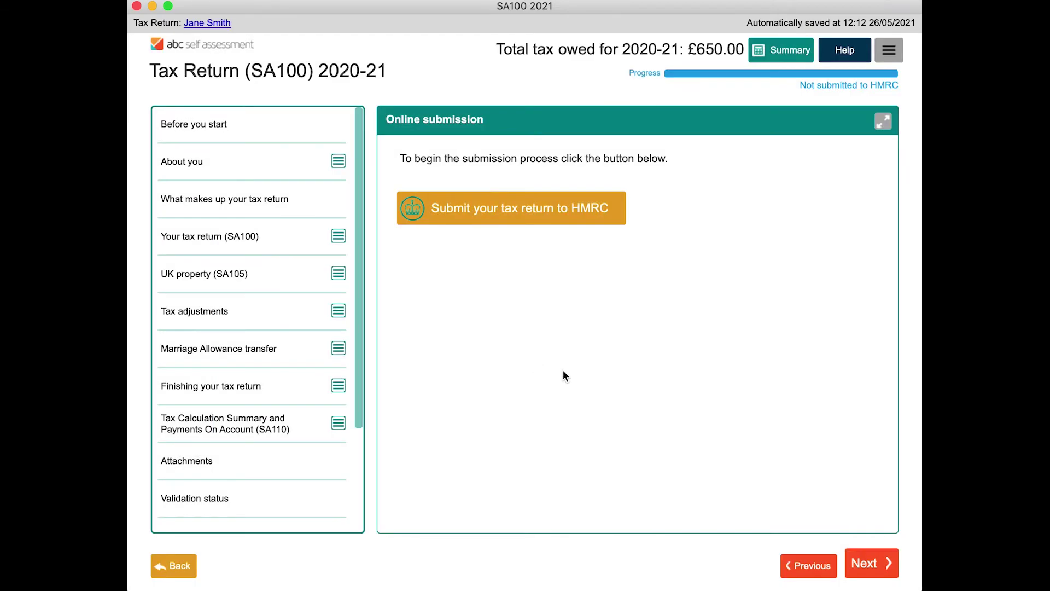
{"action": "left_click", "coordinate": [547, 216]}
Enter the Government Gateway ID and password, save the credentials, and submit the return to HMRC
{"action": "type", "text": "SA"}
{"action": "key", "text": "Tab"}
{"action": "type", "text": "********"}
{"action": "left_click", "coordinate": [517, 294]}
{"action": "left_click", "coordinate": [558, 403]}
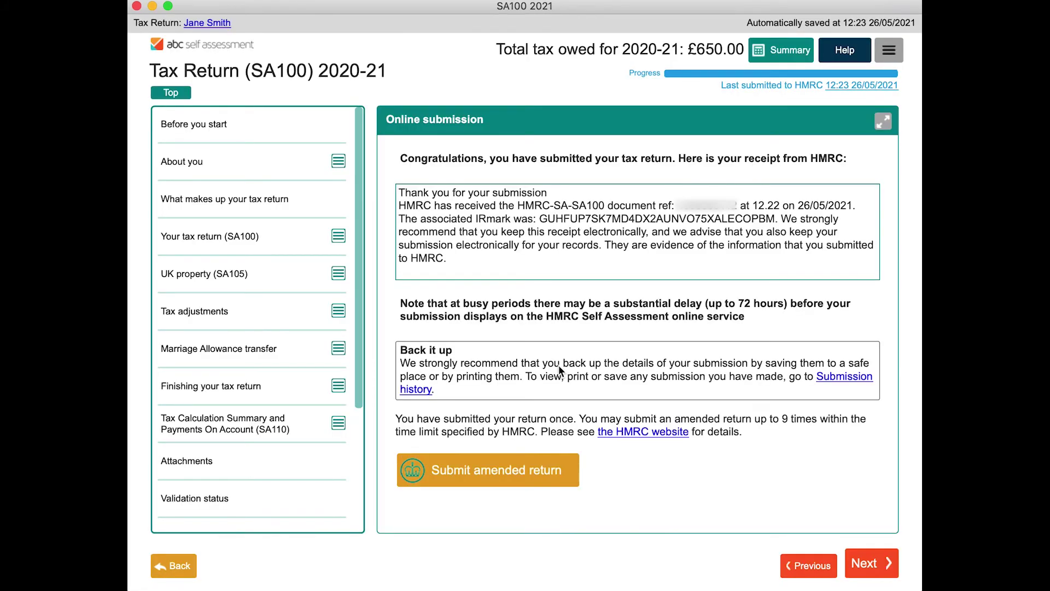
Select the IRmark in the receipt, then view the Submission history showing the 26 May 2021 submission
{"action": "left_click", "coordinate": [542, 215]}
{"action": "left_click_drag", "start_coordinate": [542, 215], "coordinate": [775, 219]}
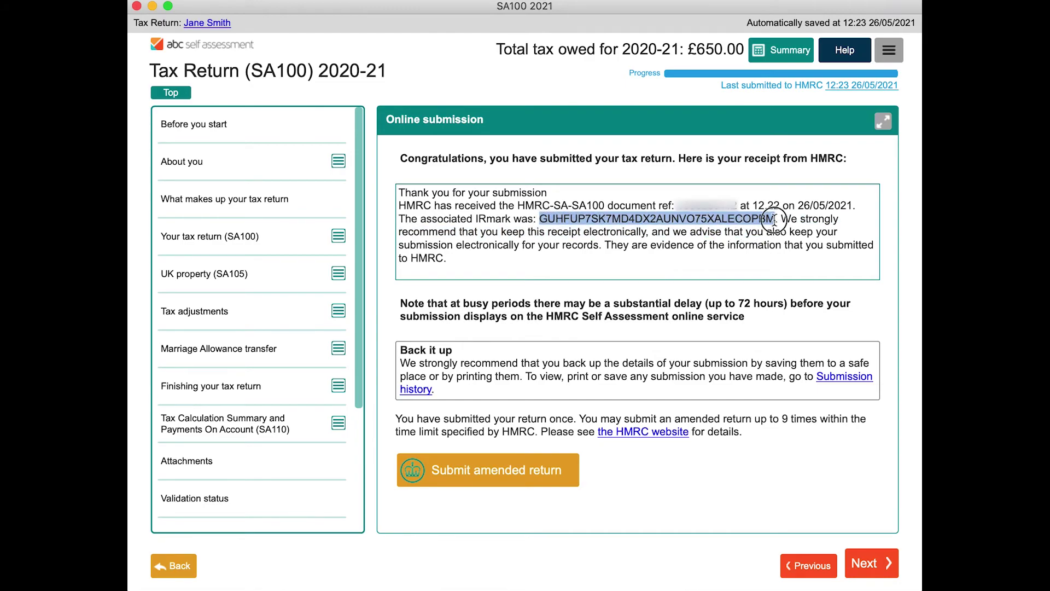
{"action": "left_click", "coordinate": [735, 240]}
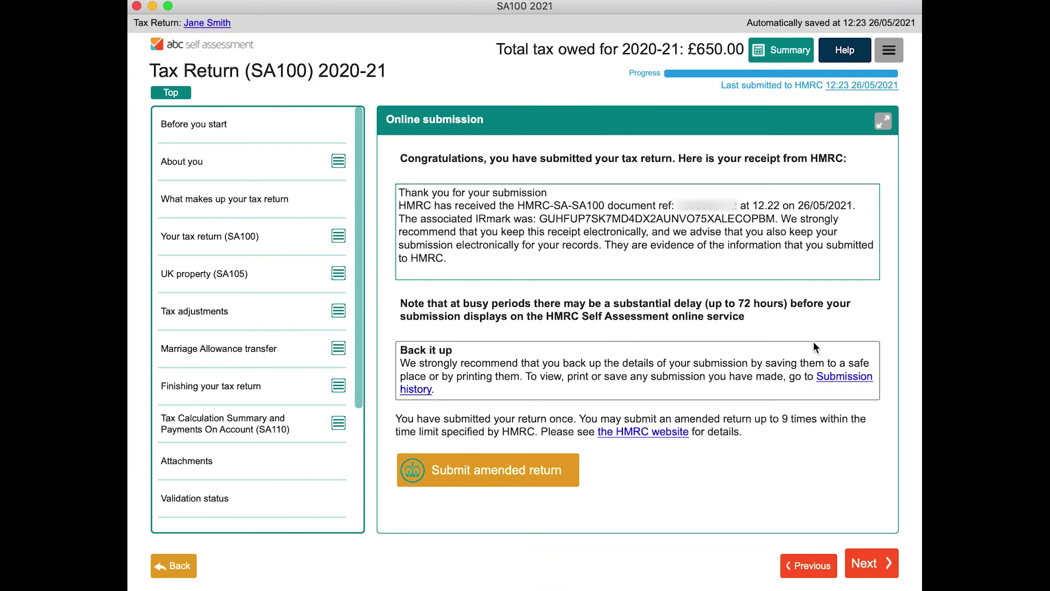
{"action": "left_click", "coordinate": [833, 383]}
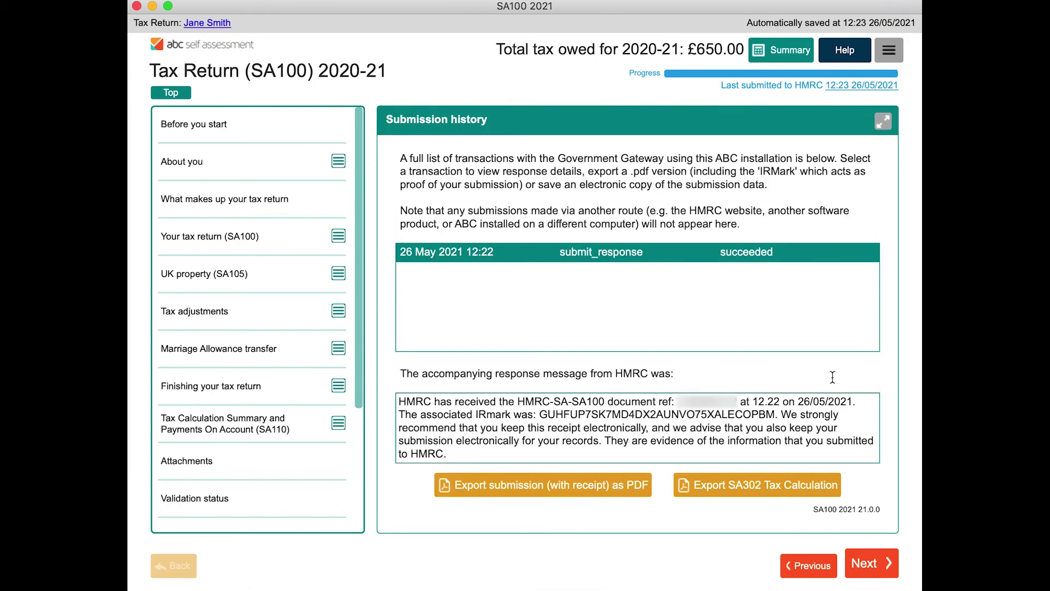